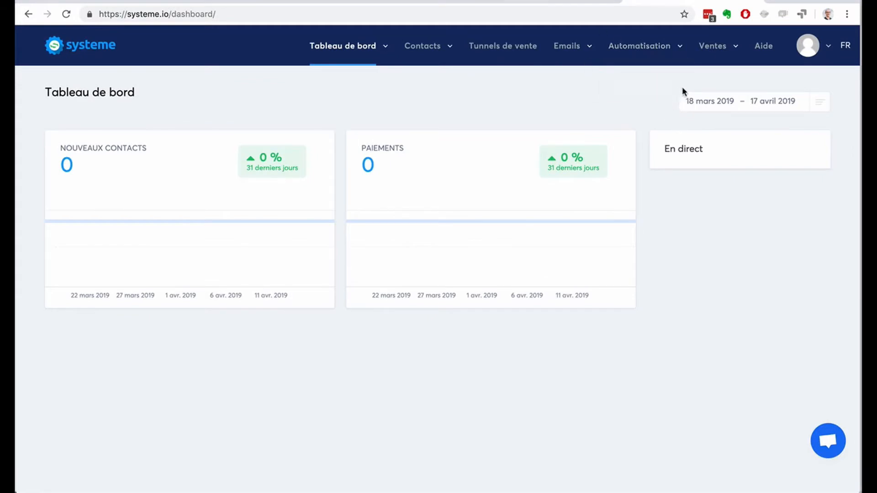
Create and save a new course named "Formation guitare", keeping the default access path and colour.
mouse_move(708, 49)
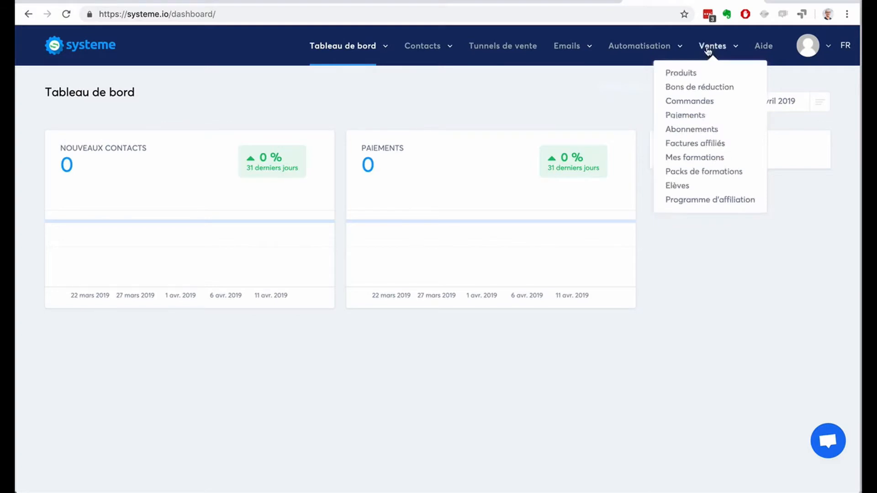
click(692, 160)
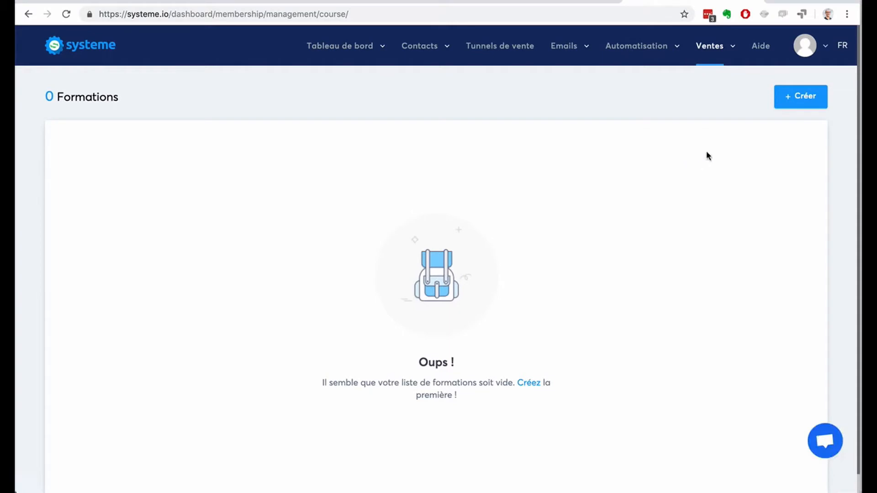
mouse_move(717, 53)
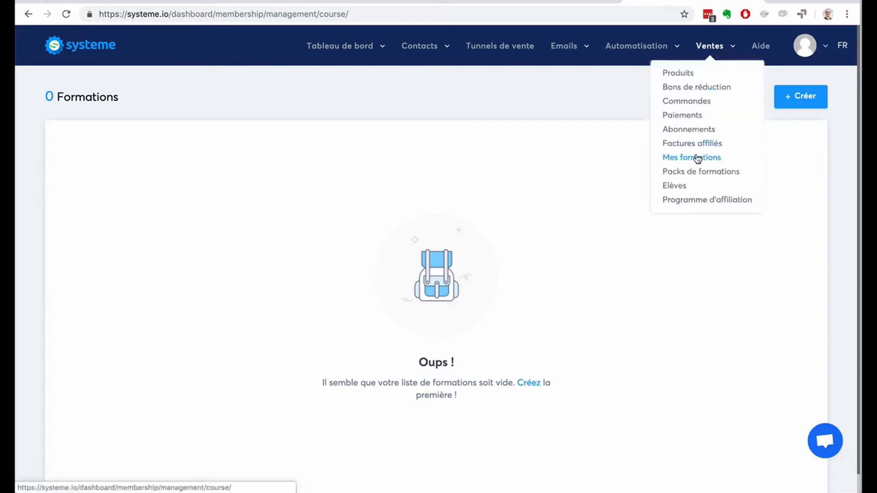
click(795, 101)
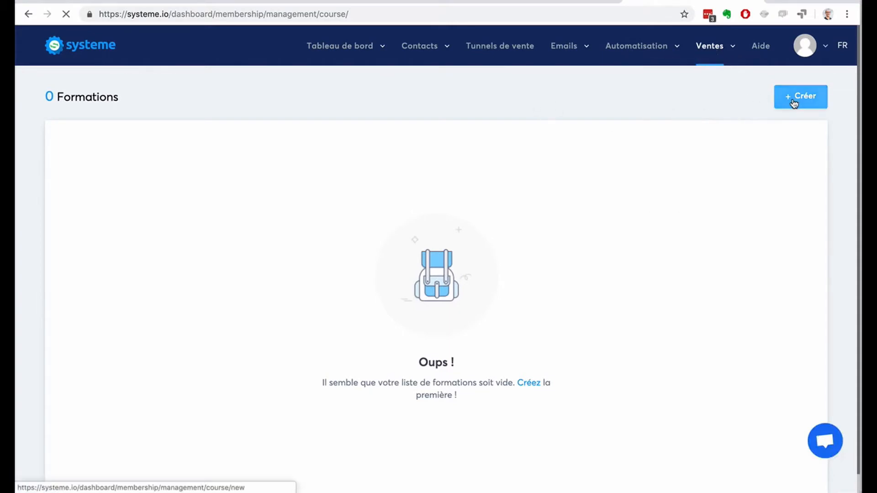
click(177, 162)
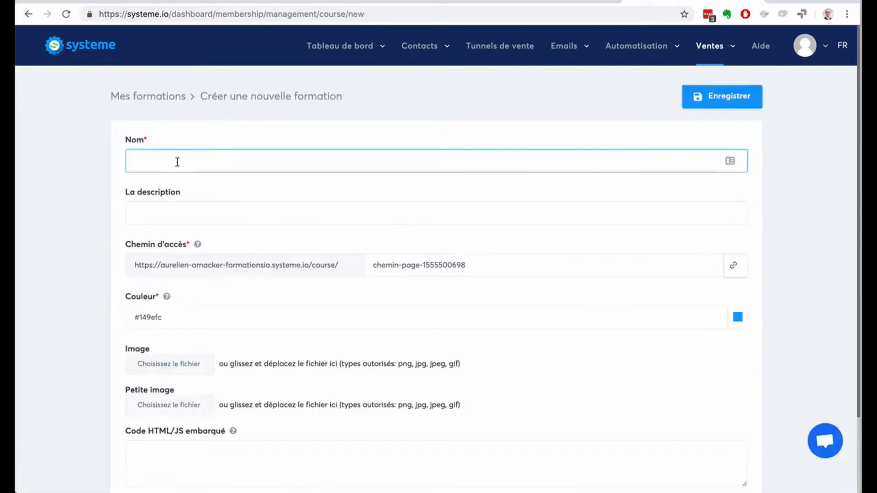
text(M)
text(Format)
text(ion guitare)
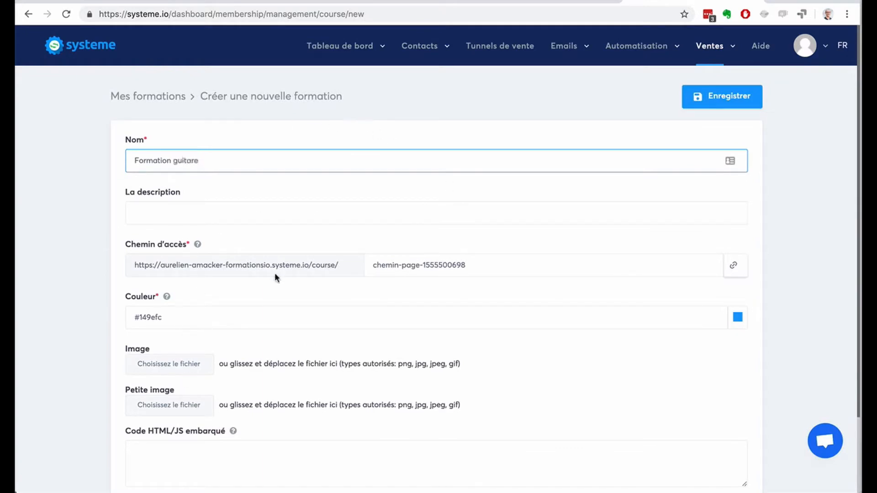
click(714, 97)
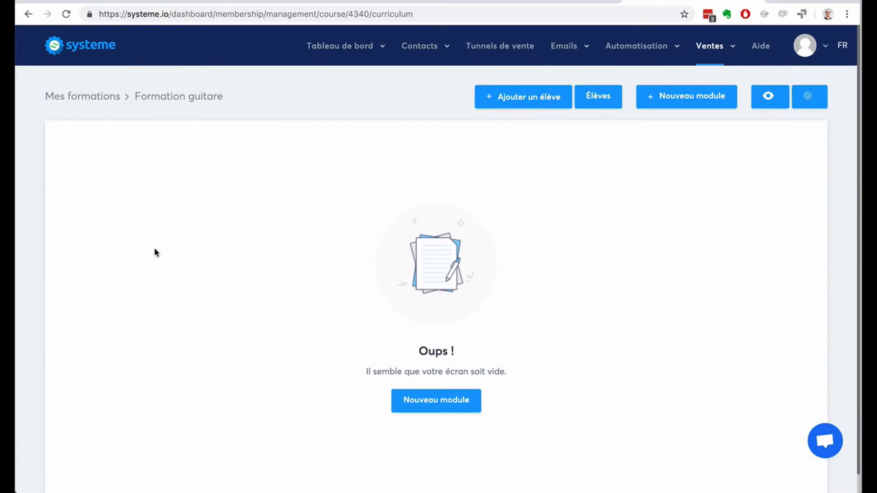
Add a module named "Module 1: Les bases" to the course.
click(438, 401)
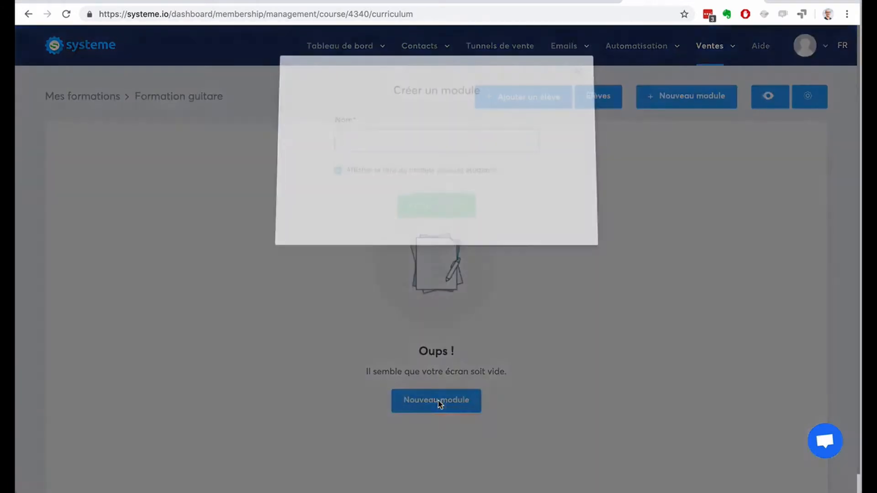
text(Module 1: Les bases)
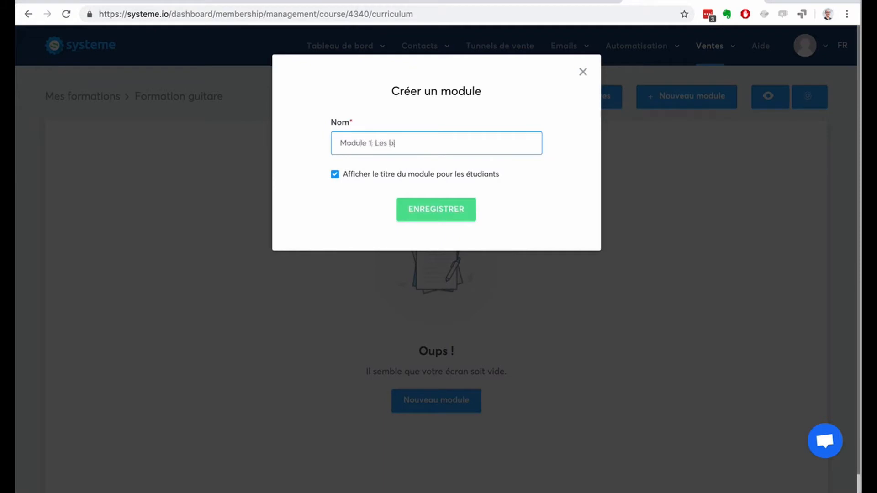
click(443, 206)
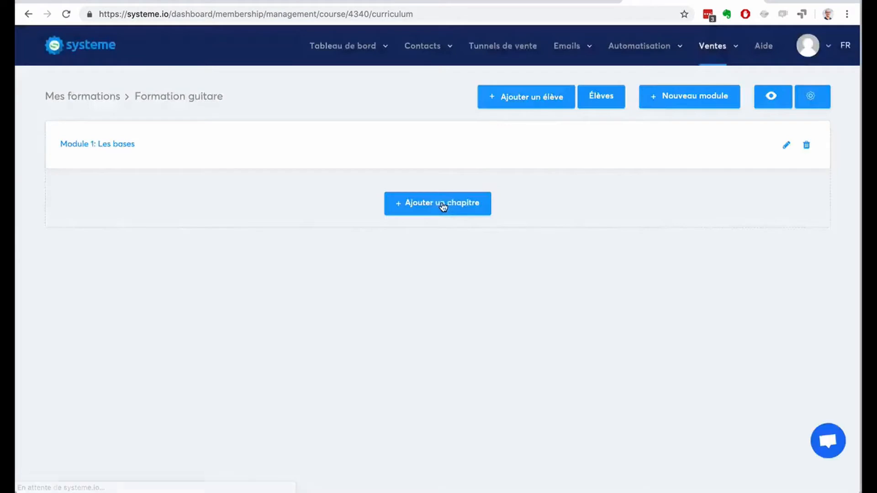
Start a new chapter in the module and name it "Le solfège".
click(442, 205)
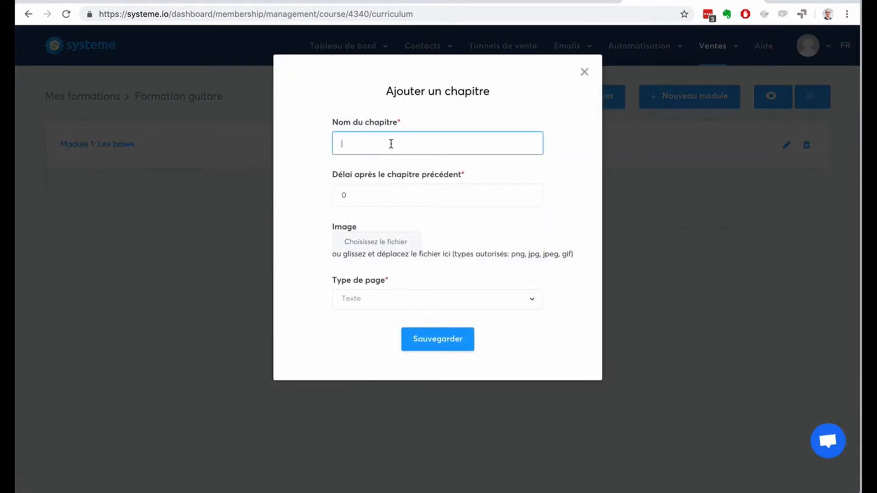
text(Le solfège)
Try raising the chapter's delay after the previous chapter, and bring it back to 0.
click(529, 192)
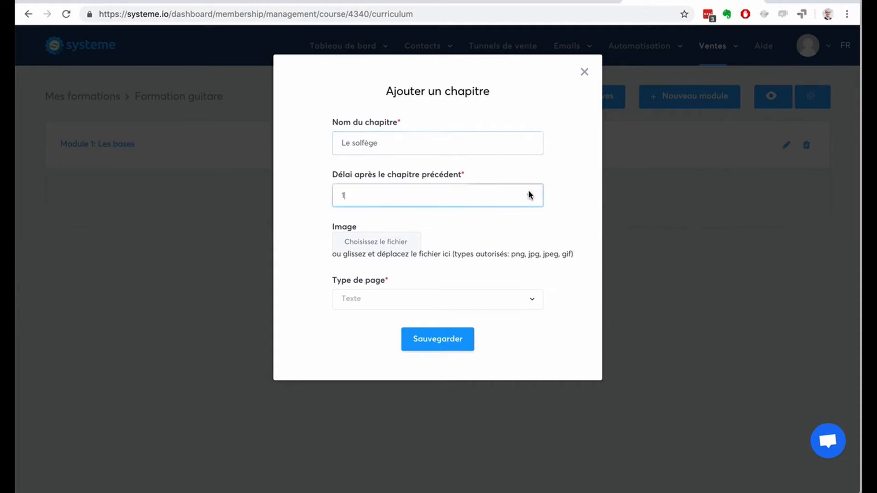
click(529, 192)
click(530, 192)
click(530, 192)
click(529, 192)
click(530, 199)
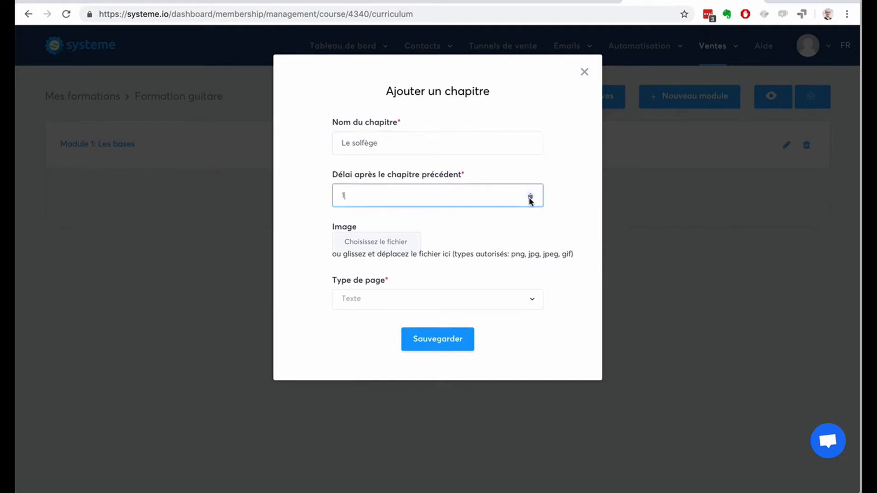
Set the chapter's page type to Video and save the chapter.
click(469, 307)
click(464, 340)
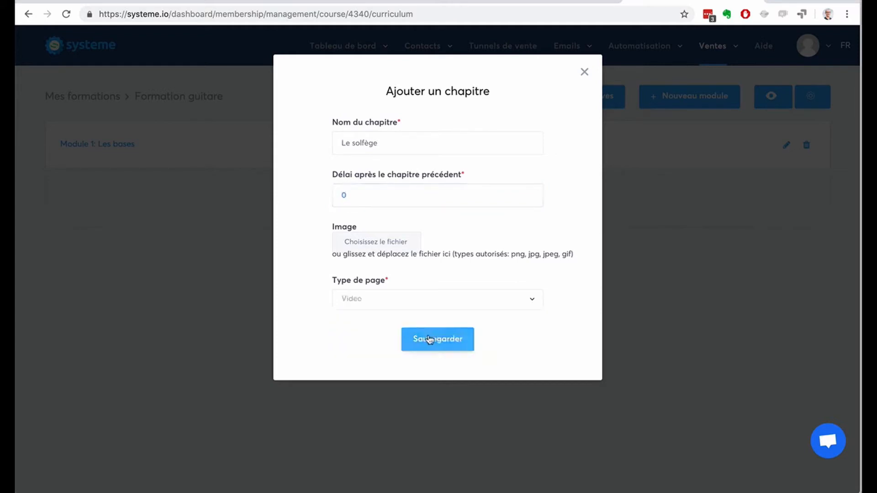
click(429, 339)
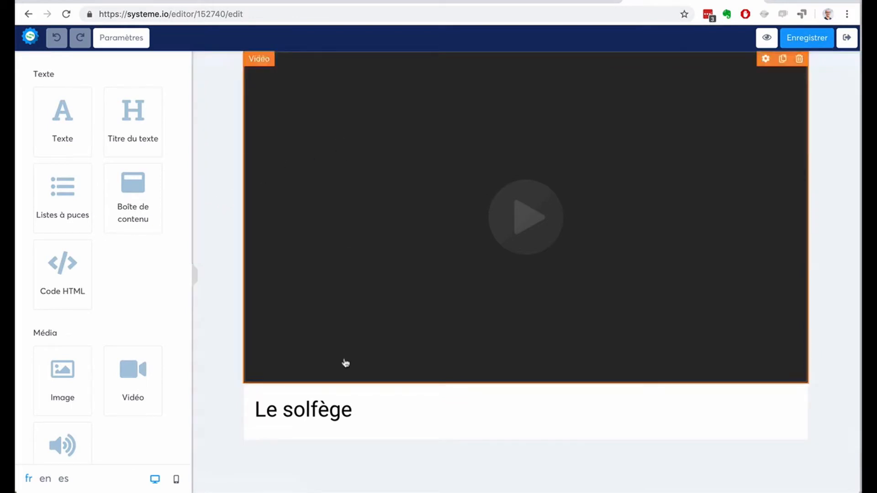
Move the "Le solfège" title above the video and insert a content box below the video.
drag(298, 423, 254, 64)
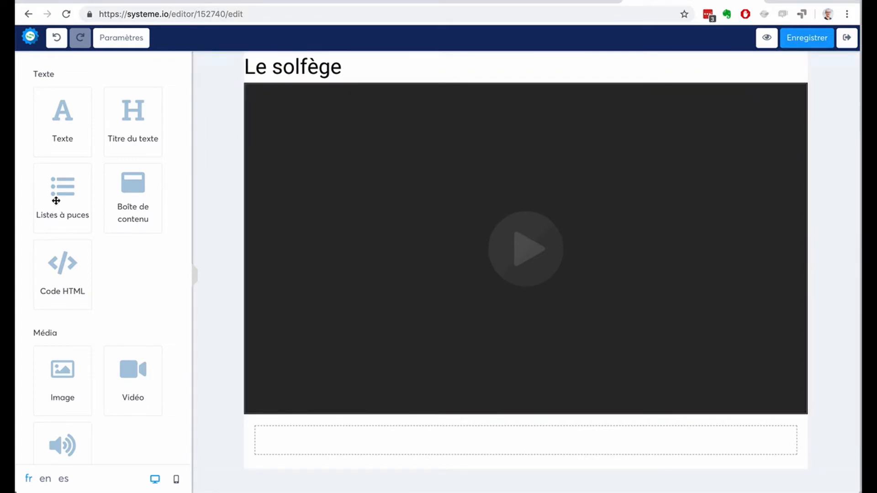
drag(119, 200, 324, 434)
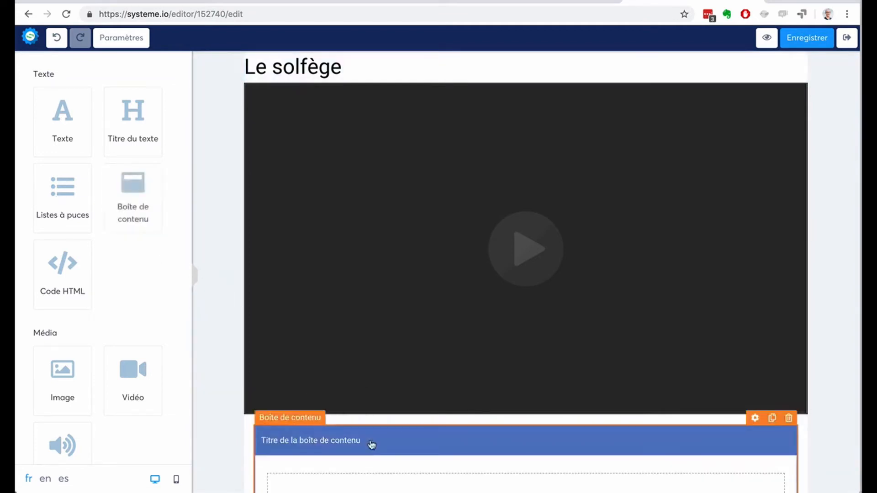
Set the content box's header title to "Ressources" with a text size of 24.
click(754, 418)
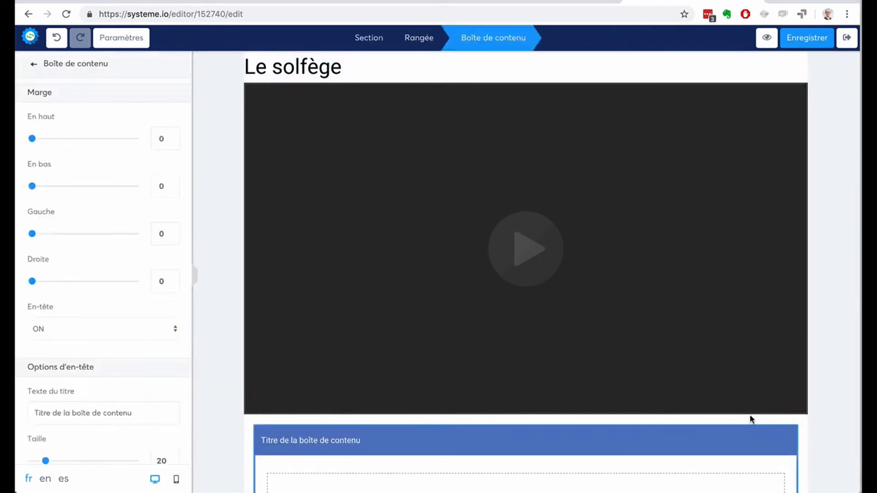
scroll(83, 308, down, 2)
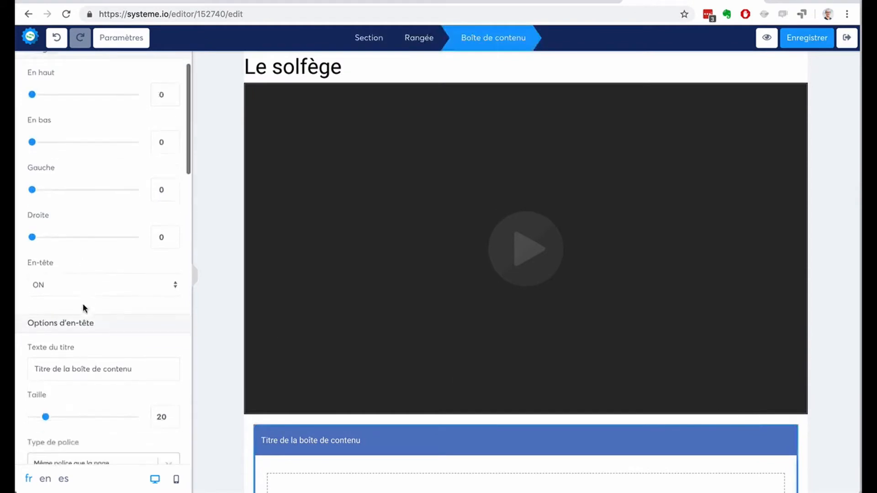
drag(138, 377, 16, 365)
text(Rewsource)
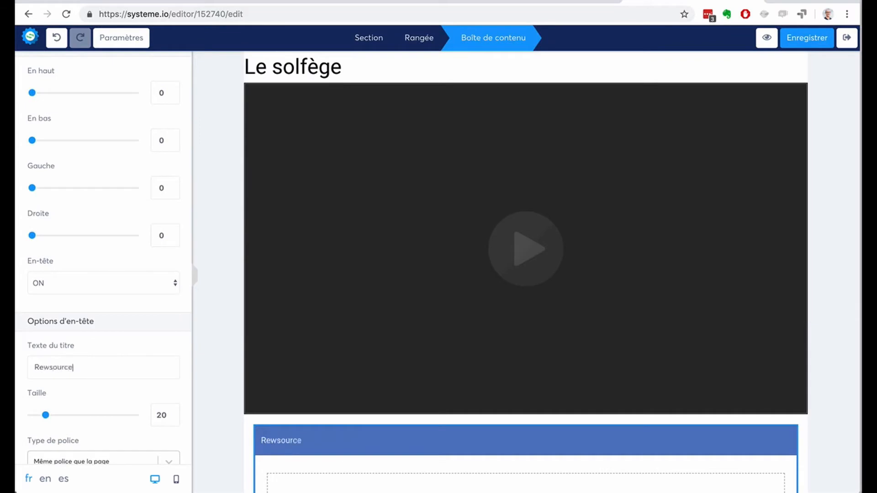
key(BackSpace)
key(BackSpace)
key(BackSpace)
key(BackSpace)
key(BackSpace)
key(BackSpace)
text(ssource)
drag(46, 415, 50, 416)
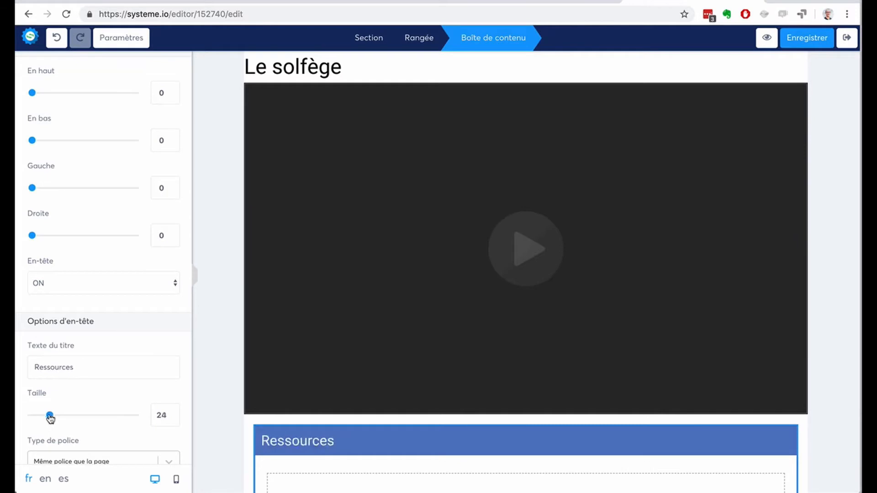
click(208, 305)
Insert a bullet list inside the "Ressources" box and change its icon to the circled check mark (flaticon-interface).
scroll(850, 342, down, 1)
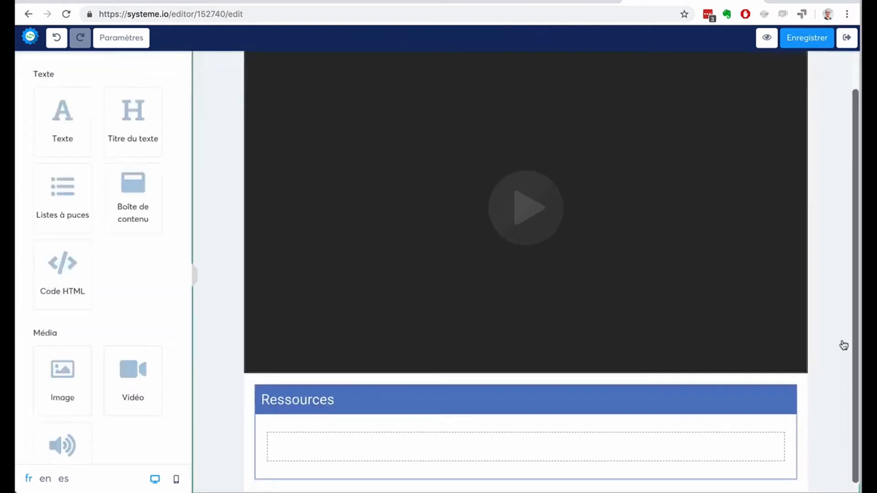
drag(33, 190, 353, 433)
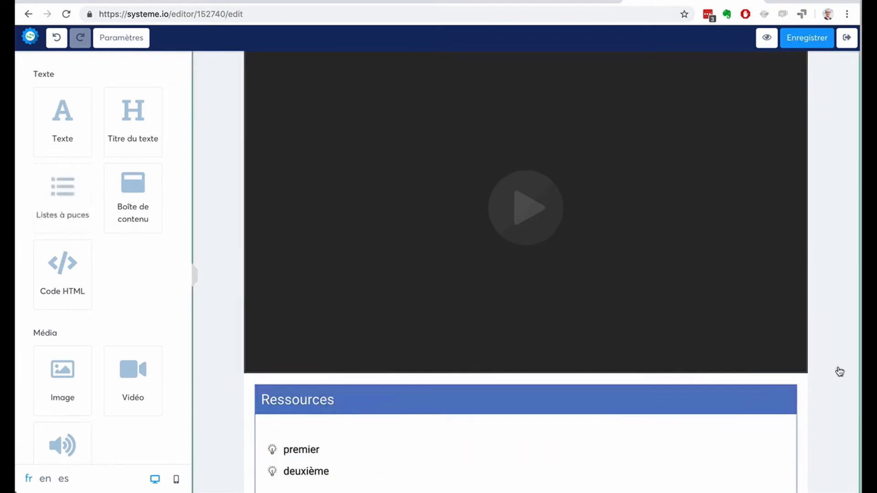
scroll(823, 372, down, 1)
click(284, 425)
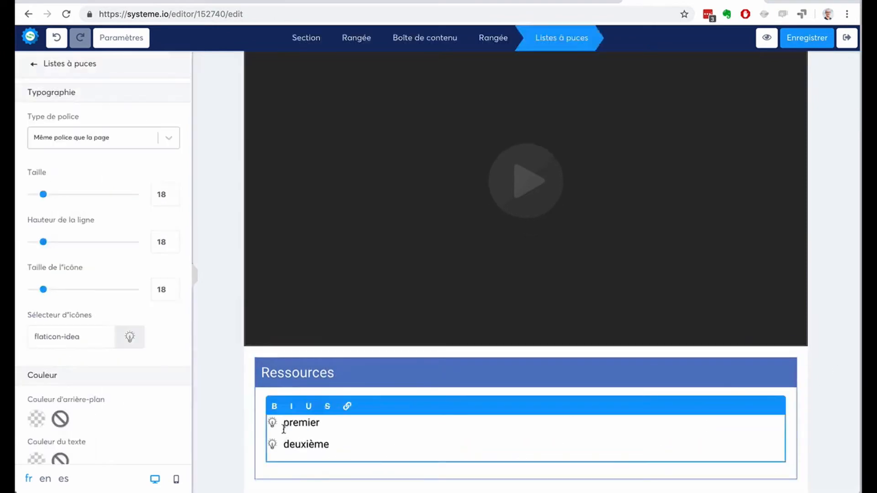
click(130, 337)
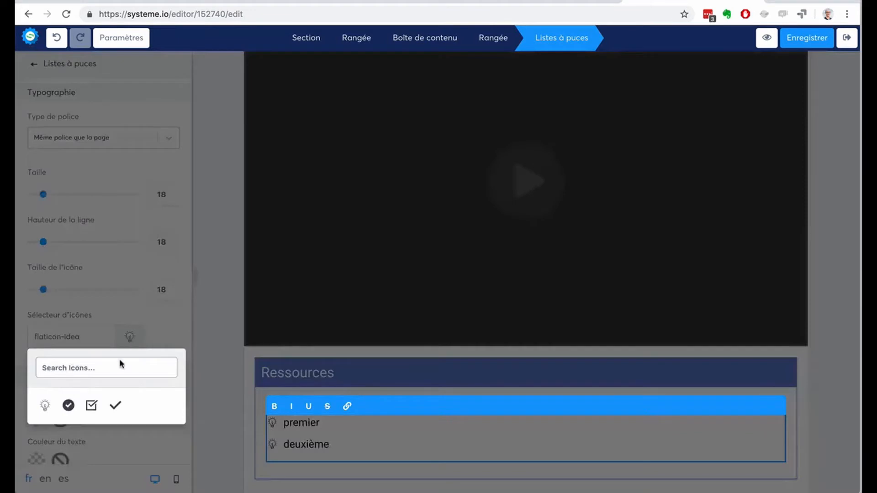
click(69, 405)
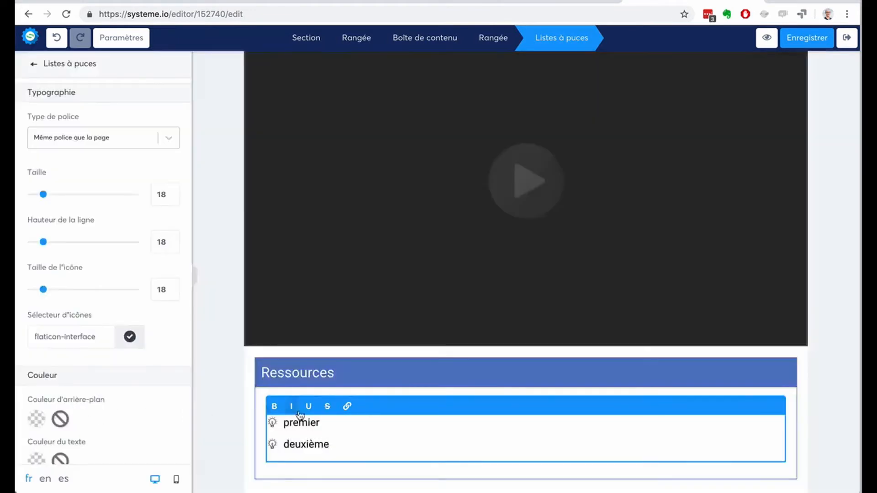
Set the bullet list's icon colour to the green preset 7ED321.
scroll(119, 421, down, 3)
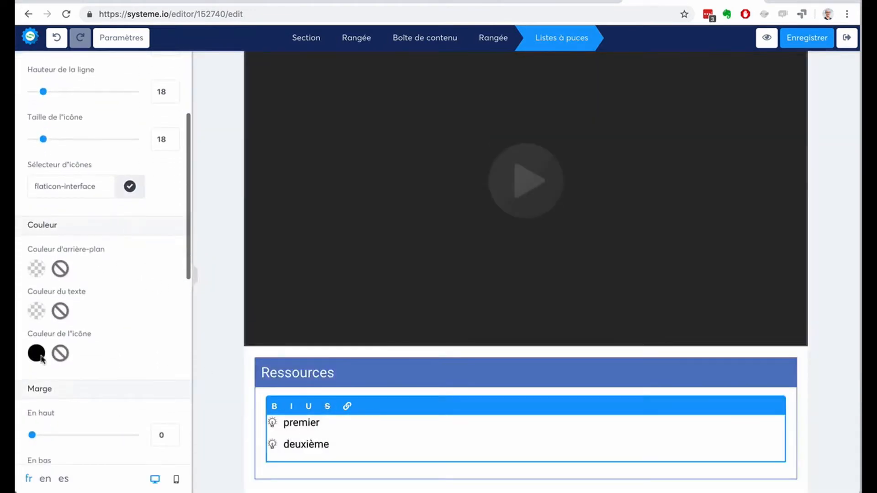
click(40, 357)
scroll(132, 409, down, 4)
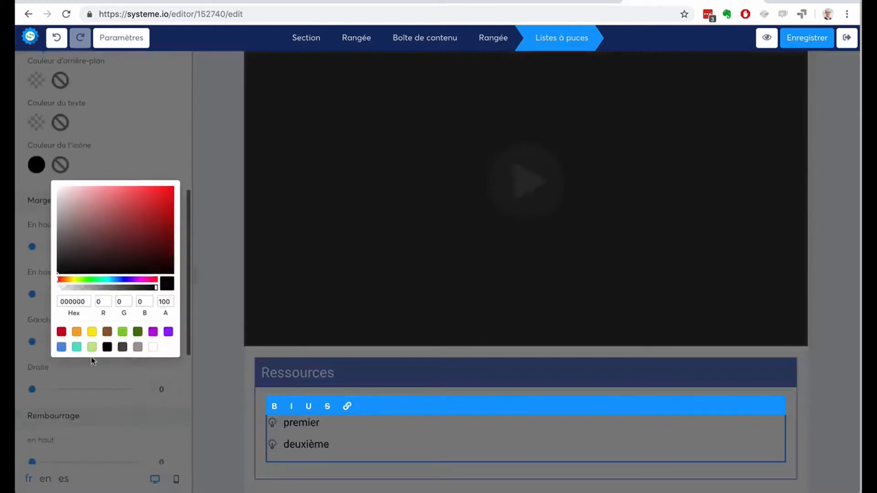
click(122, 331)
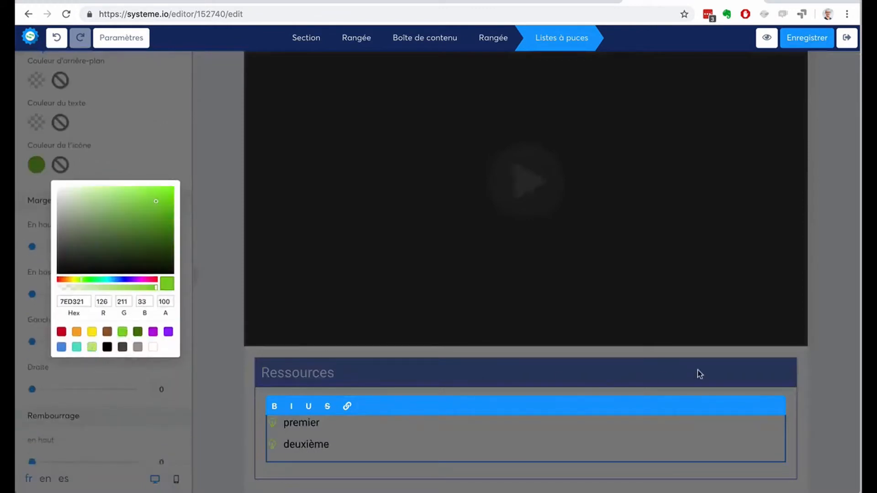
click(809, 369)
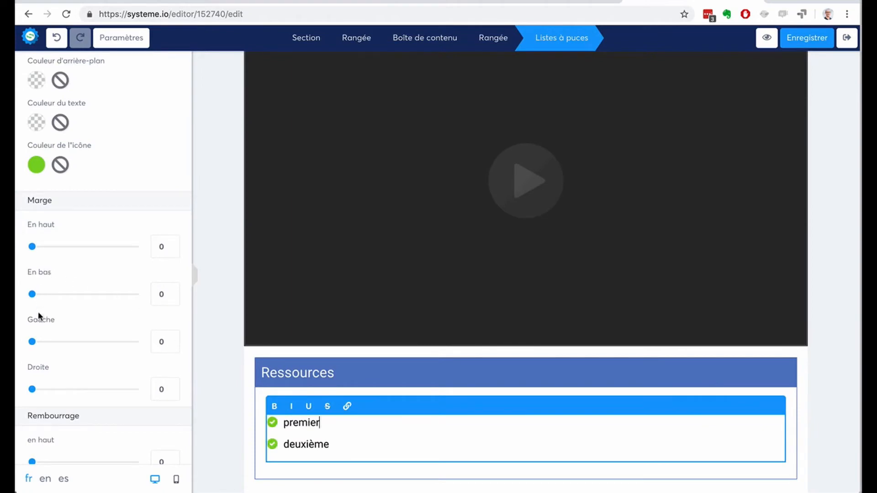
Replace the first bullet's text with "Livre tatata" and turn it into a link, leaving the URL empty.
drag(320, 421, 284, 421)
text(Livre tatata)
drag(339, 422, 283, 423)
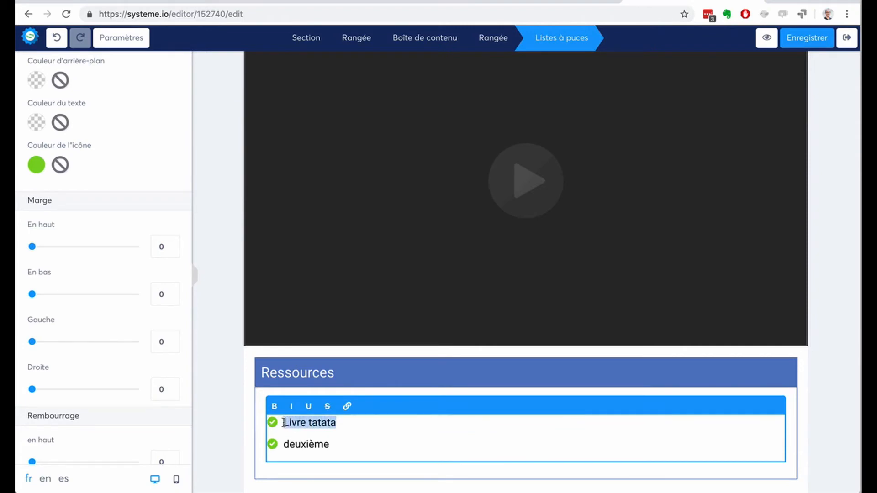
click(347, 406)
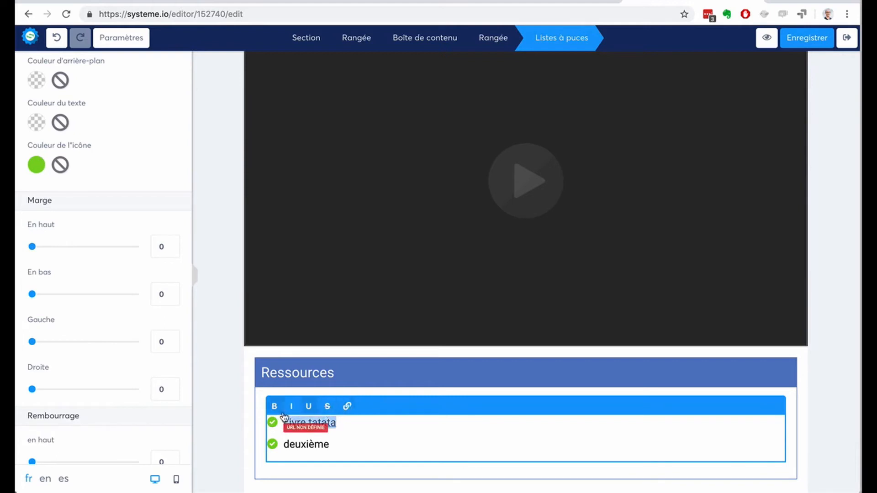
click(299, 428)
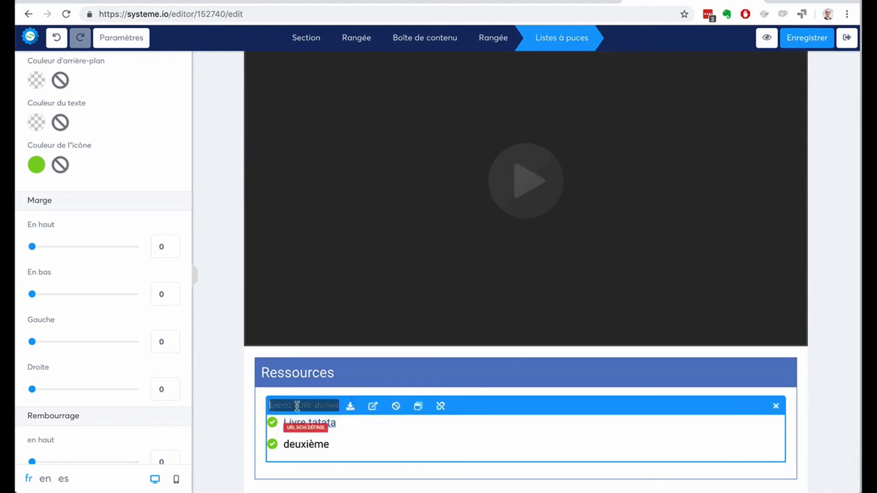
Save the chapter page and exit the editor to the course curriculum.
click(829, 398)
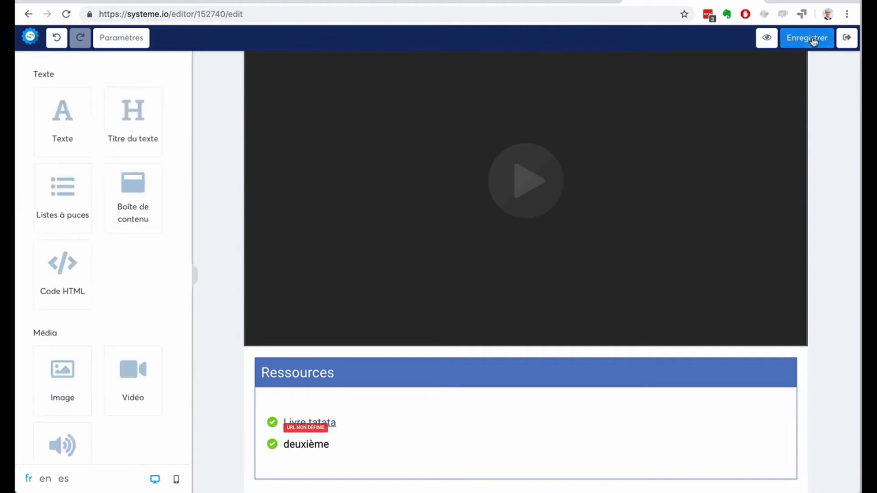
click(847, 38)
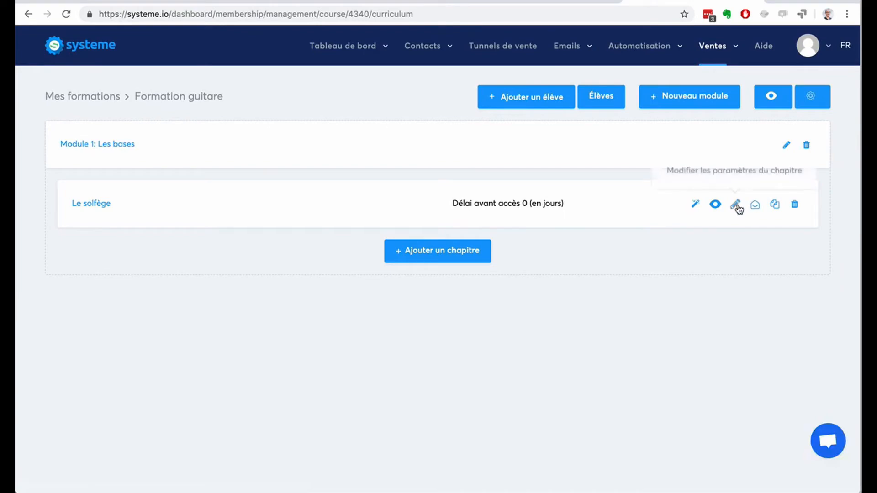
Duplicate the "Le solfège" chapter, then change the heading on the copy's page to "La guitare" and save it.
click(773, 205)
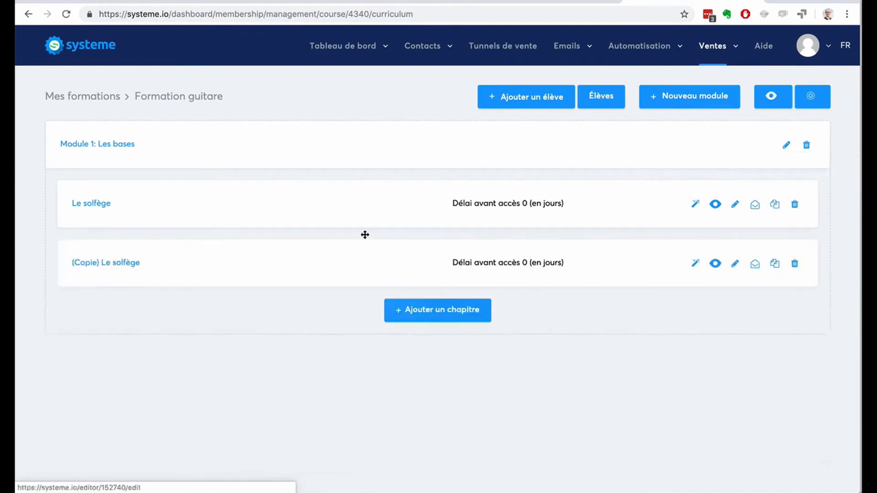
click(133, 264)
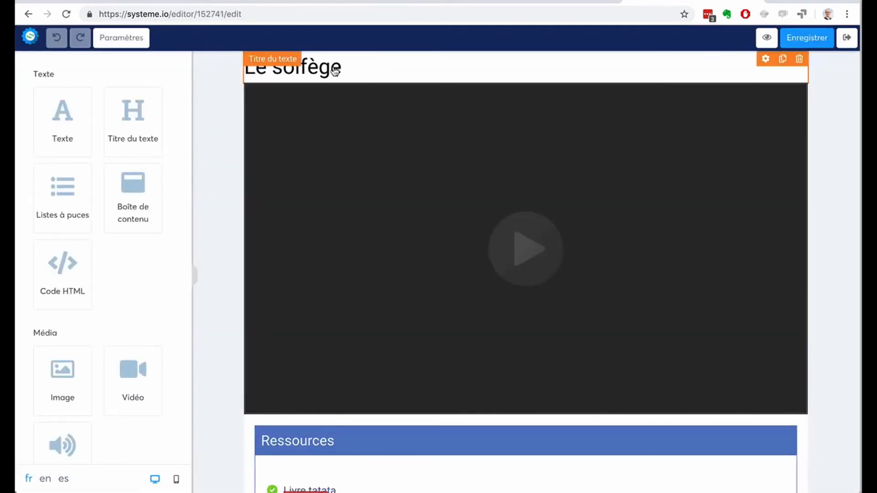
click(340, 69)
drag(348, 67, 233, 64)
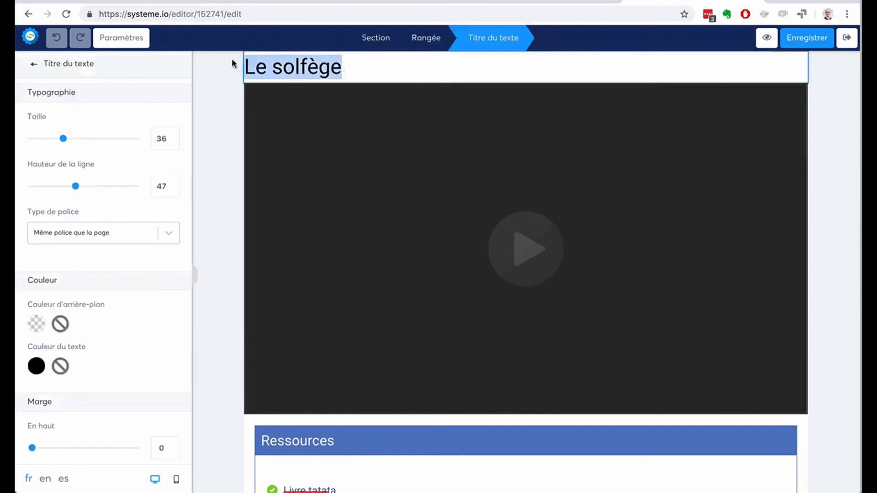
text(La guitare)
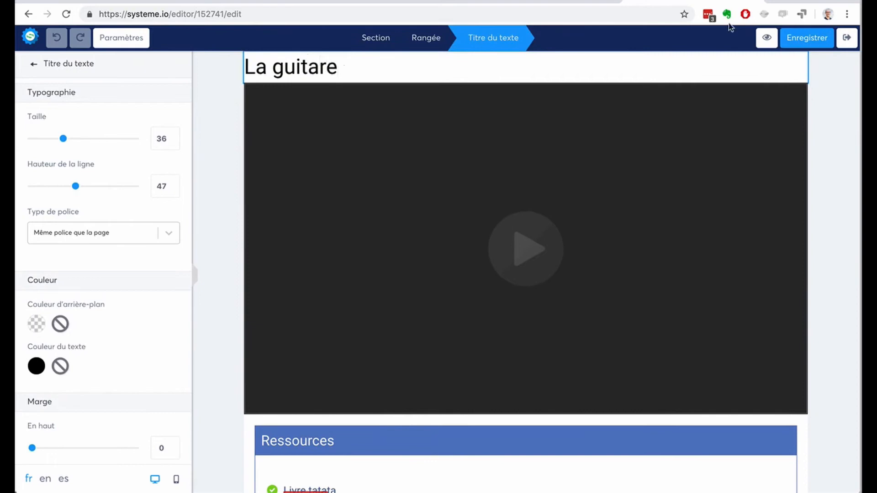
click(800, 40)
click(845, 41)
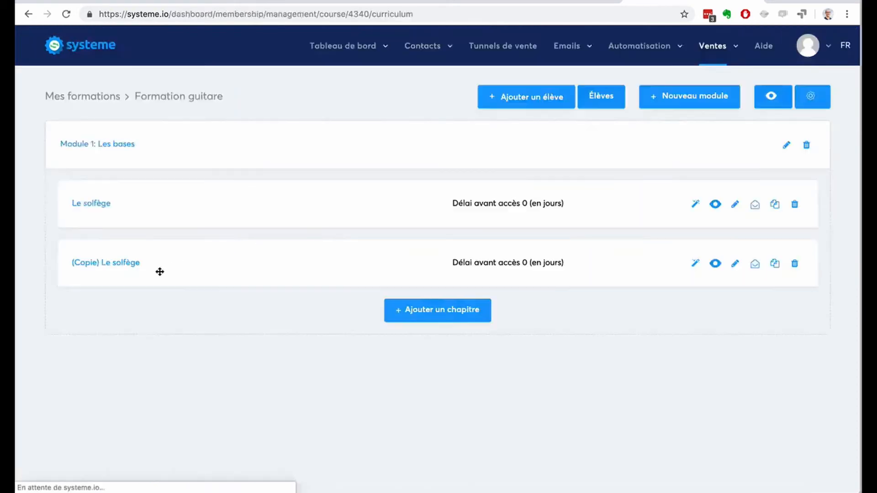
Rename the copied "Le solfège" chapter as "La guitare" in its chapter settings, keeping the delay at 0.
click(694, 266)
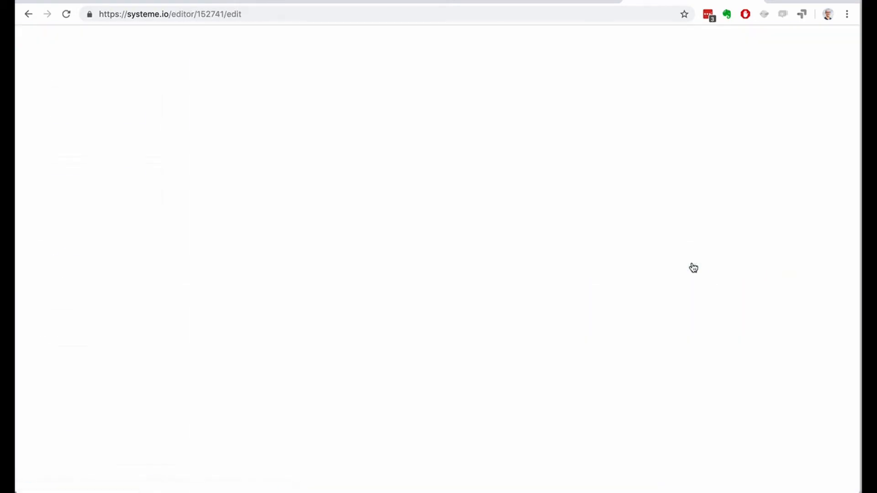
click(845, 39)
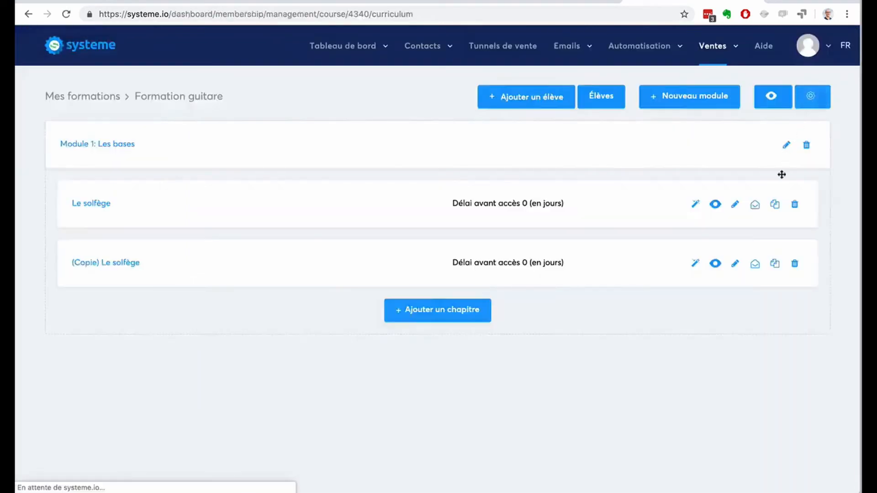
click(734, 267)
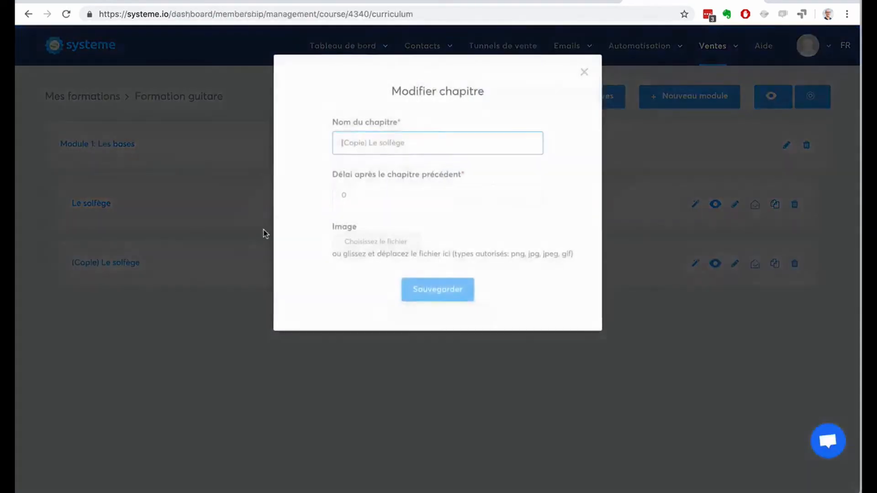
drag(405, 143, 308, 144)
text(La)
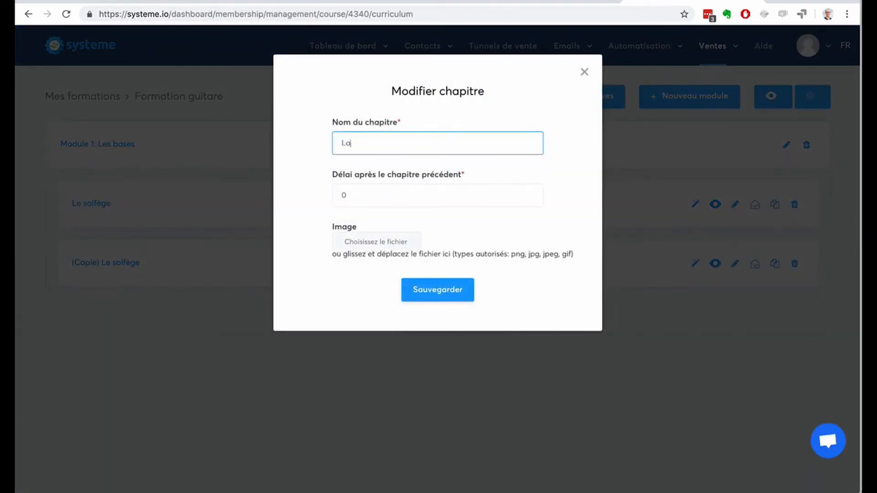
text( guitare)
click(426, 300)
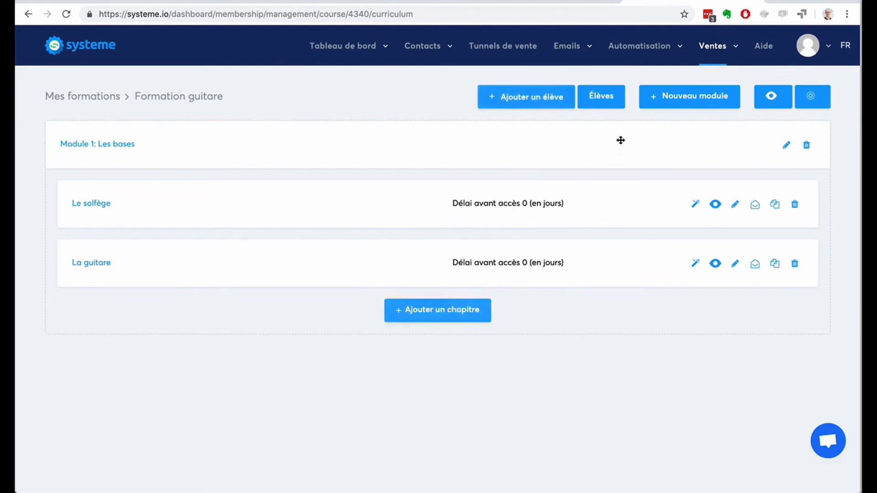
Create a new module named "Module 2" with its title shown to students.
click(663, 102)
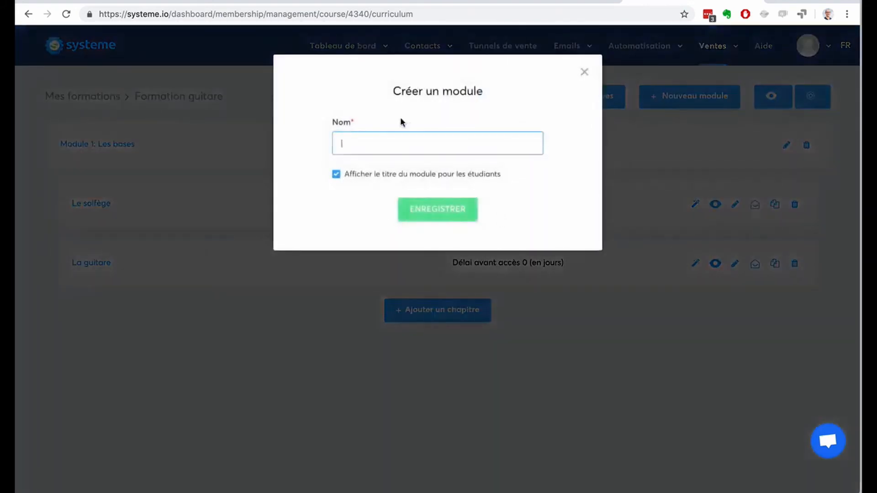
text(Module 2)
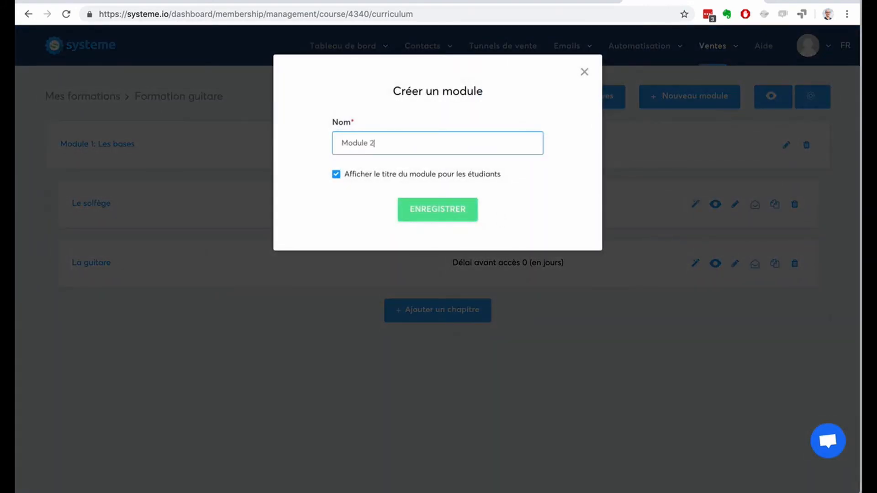
click(438, 208)
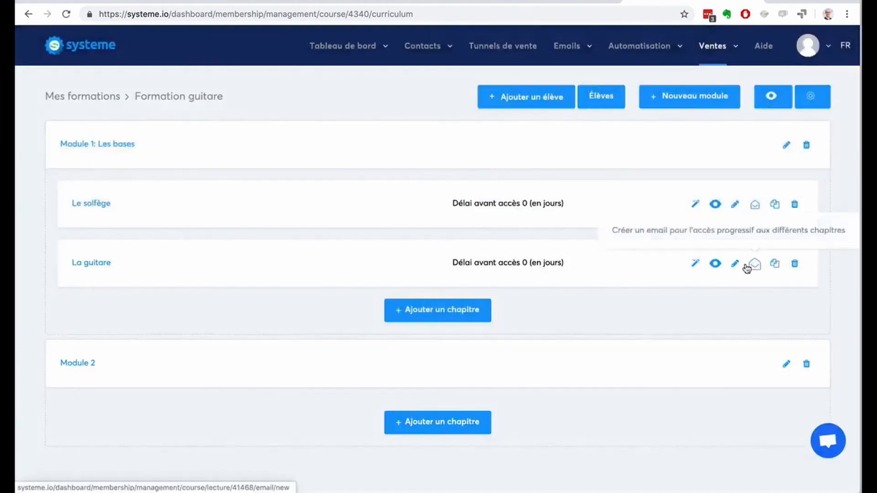
Duplicate the "La guitare" chapter and move the copy from Module 1 into Module 2.
click(774, 266)
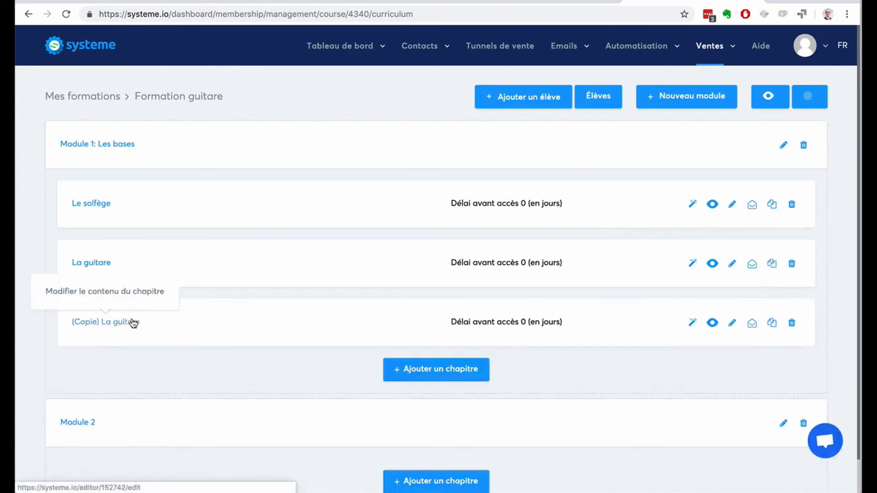
drag(133, 323, 256, 443)
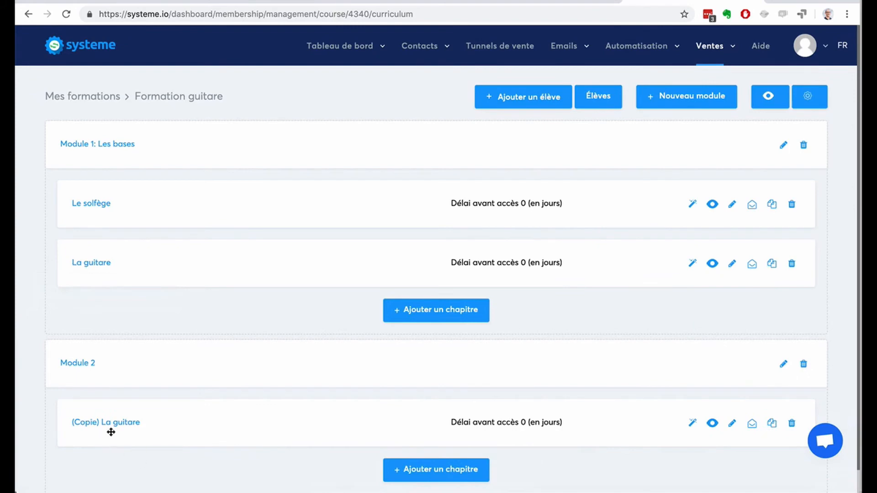
scroll(409, 244, down, 1)
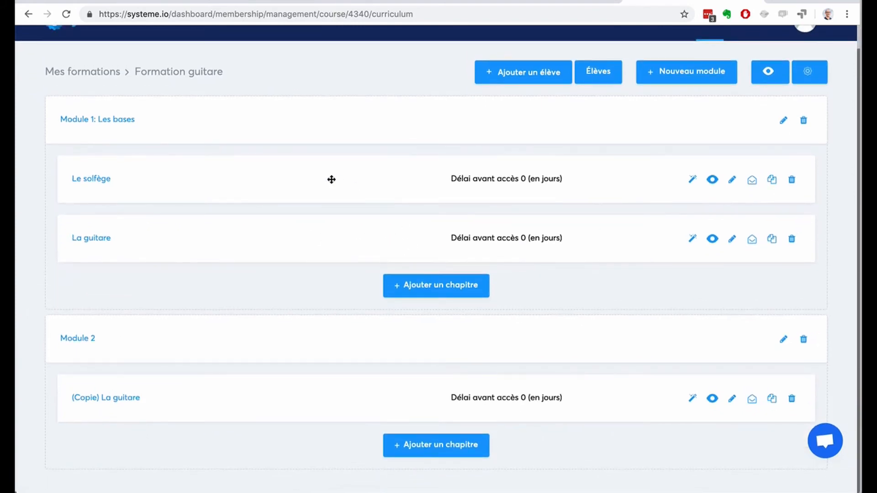
scroll(331, 179, up, 1)
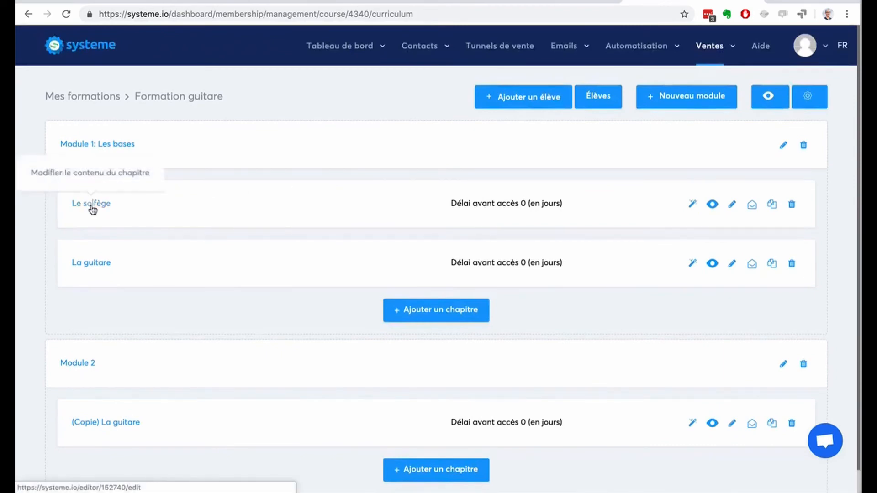
View the page content of the copied "La guitare" chapter in Module 2 and return to the curriculum.
click(103, 428)
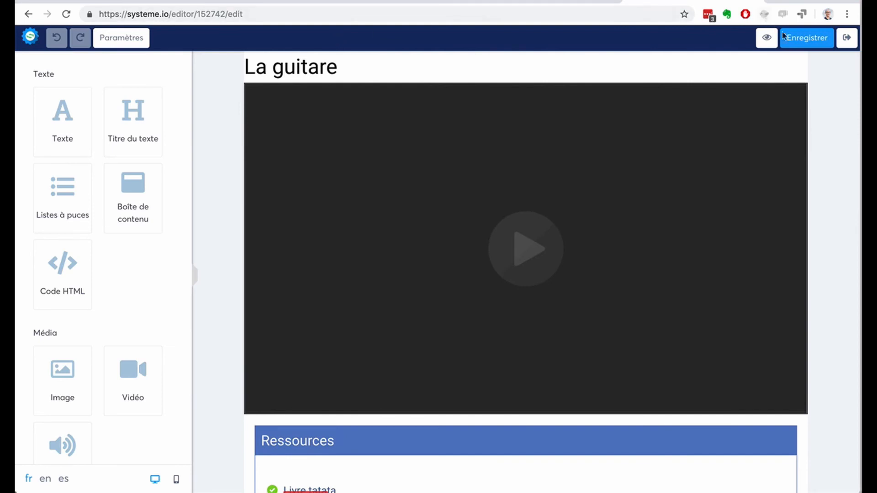
click(845, 40)
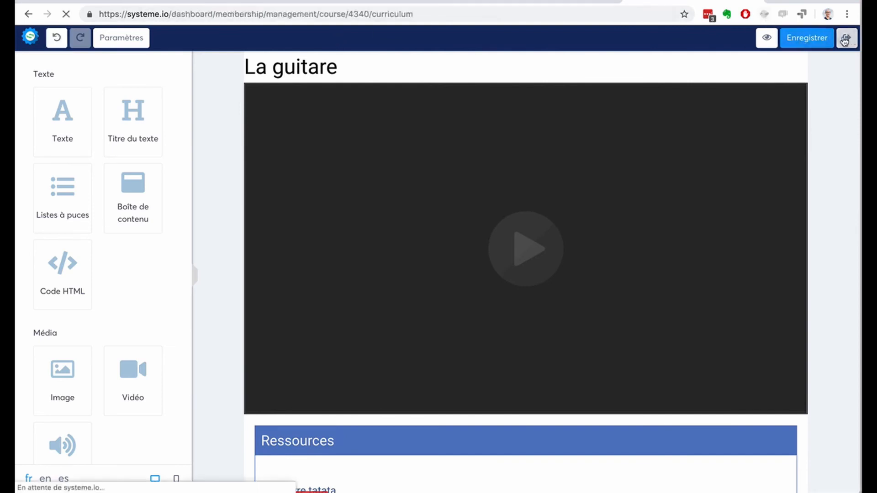